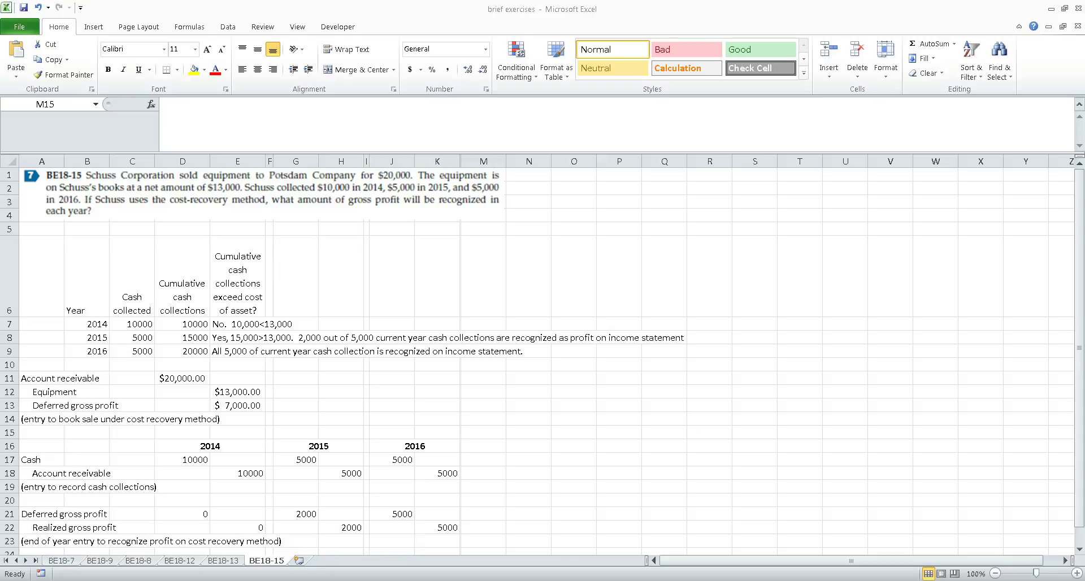
Switch to the PowerPoint lecture's Cost-Recovery Method slide (slide 27)
key(alt+Tab)
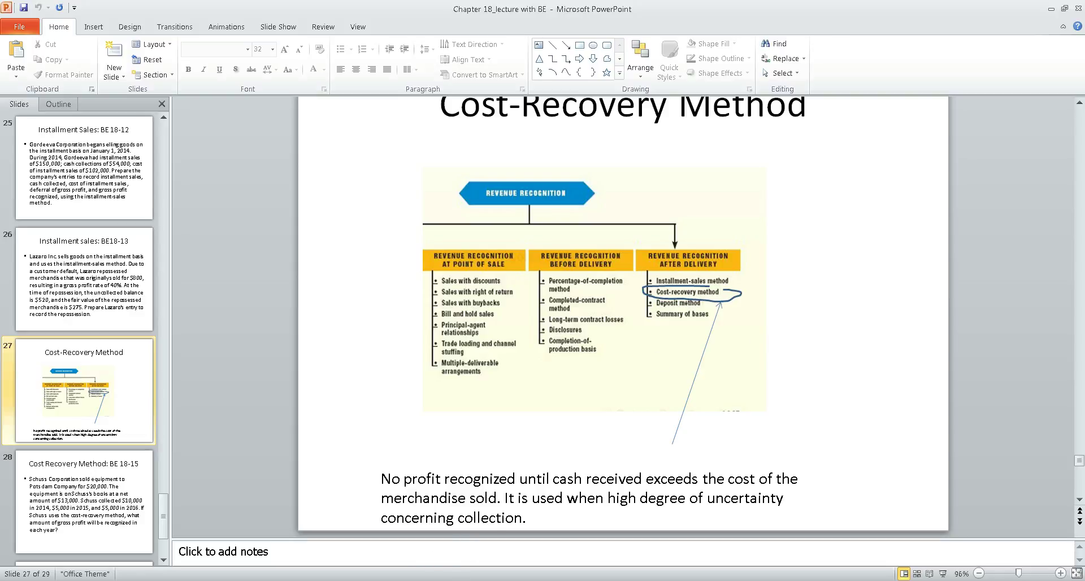
Switch back to the BE18-15 cost-recovery schedule in the Excel workbook
key(alt+Tab)
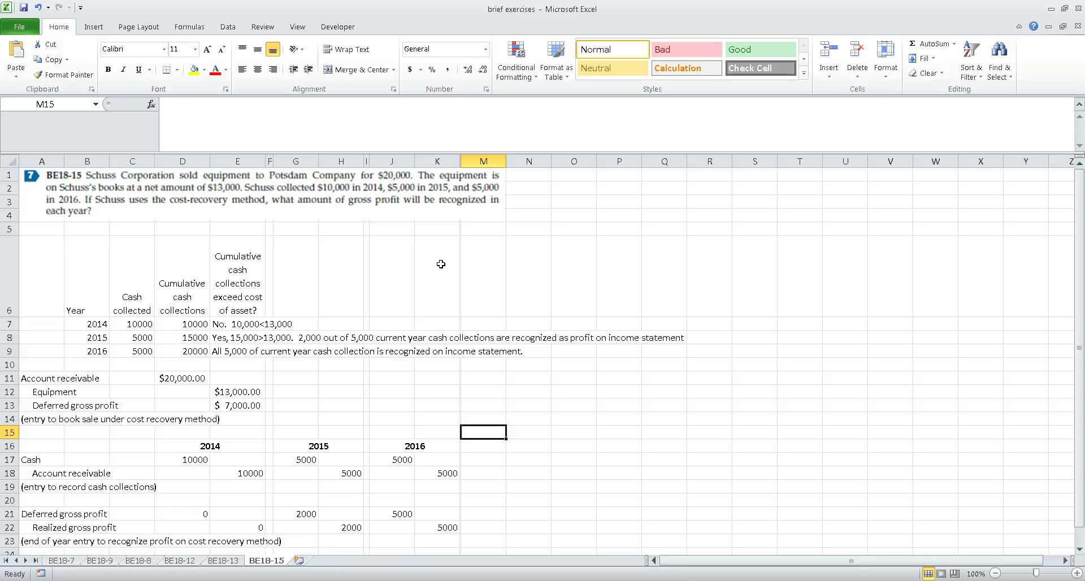
click(402, 375)
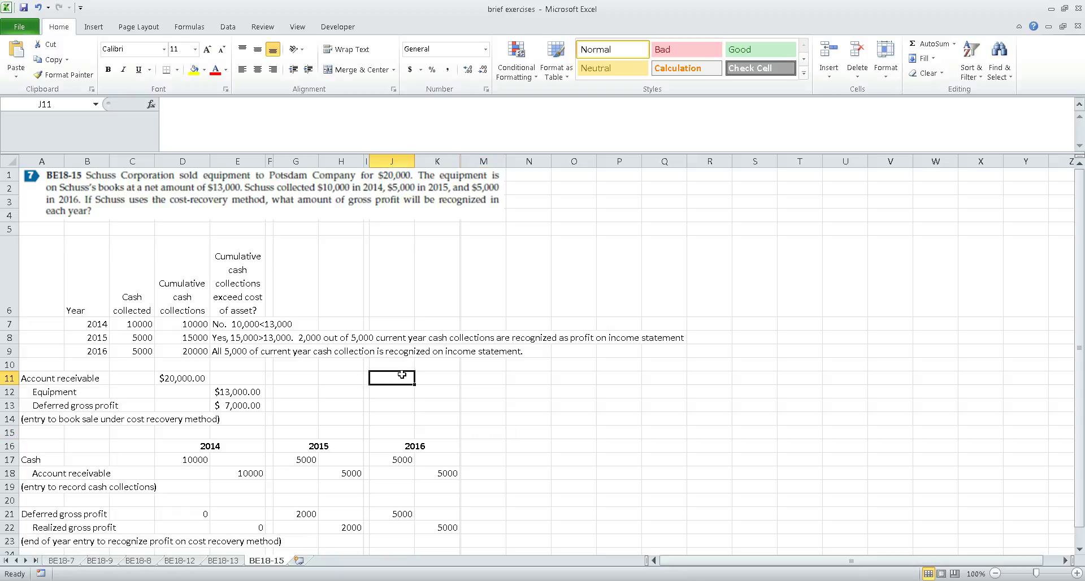
click(311, 376)
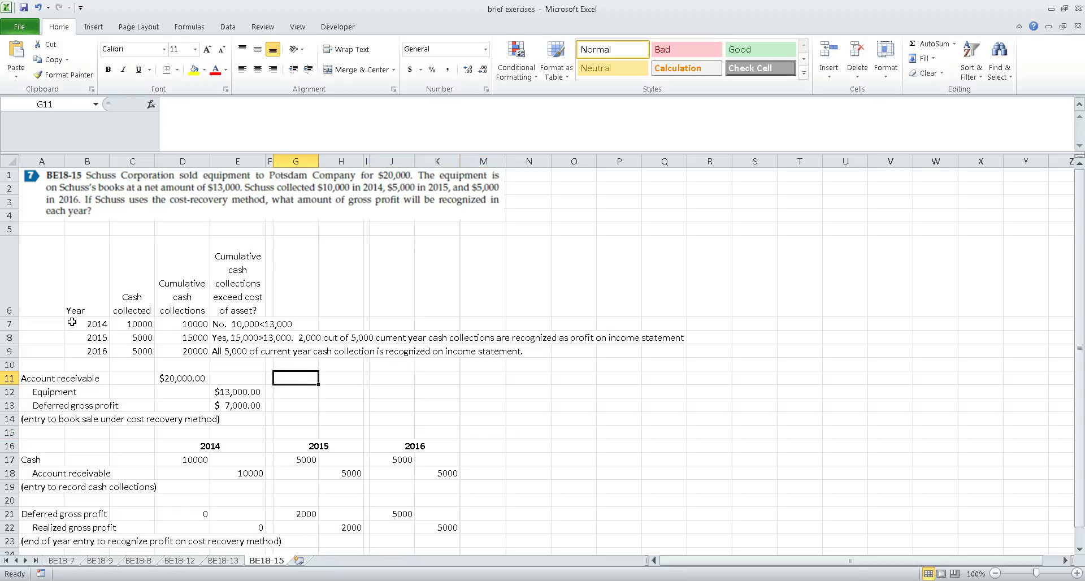
drag(83, 304, 249, 351)
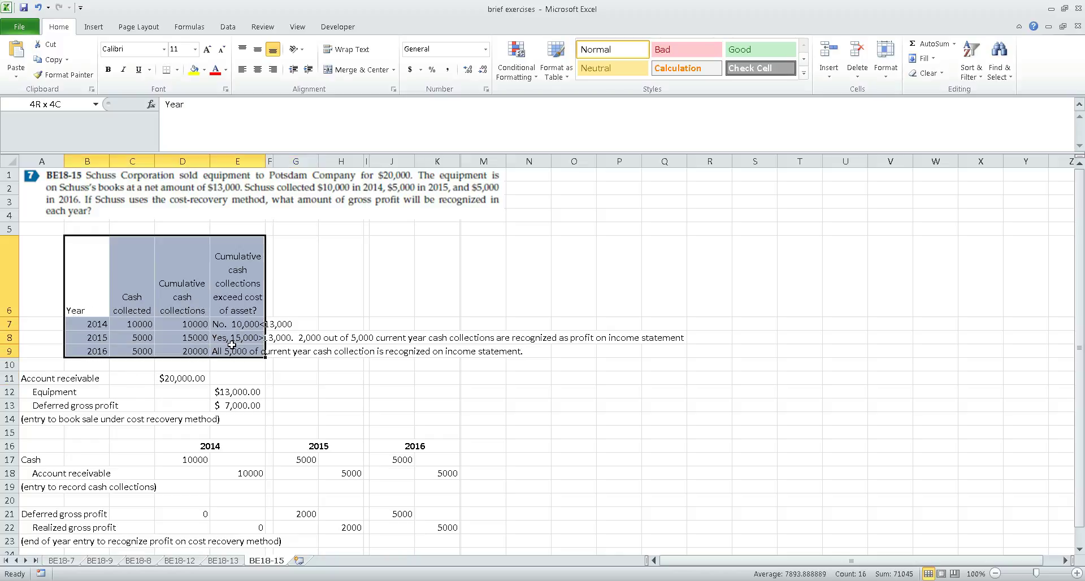
click(352, 365)
click(95, 315)
drag(94, 315, 96, 353)
drag(133, 300, 138, 345)
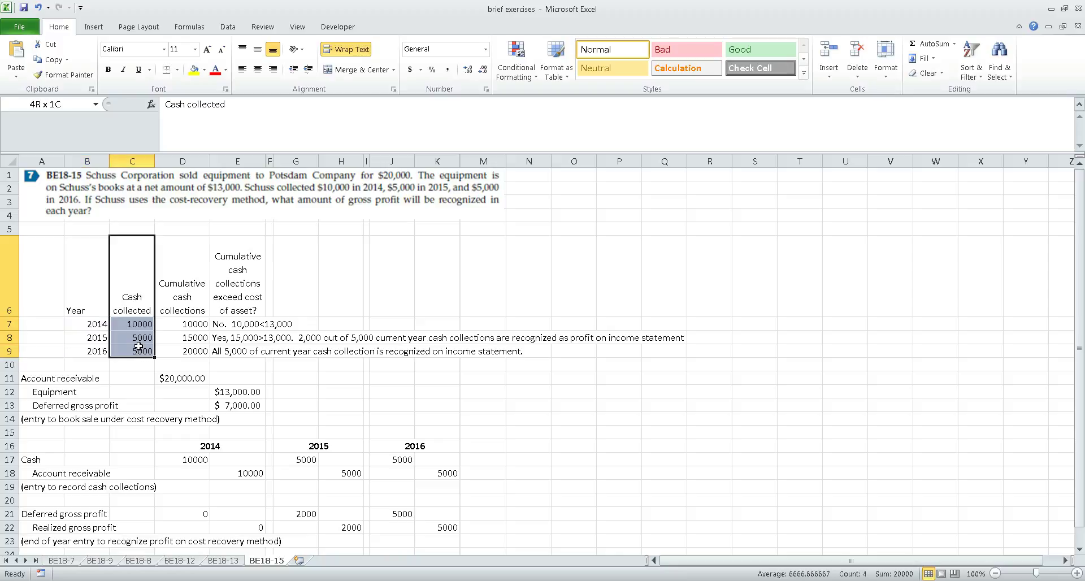
drag(188, 294, 190, 350)
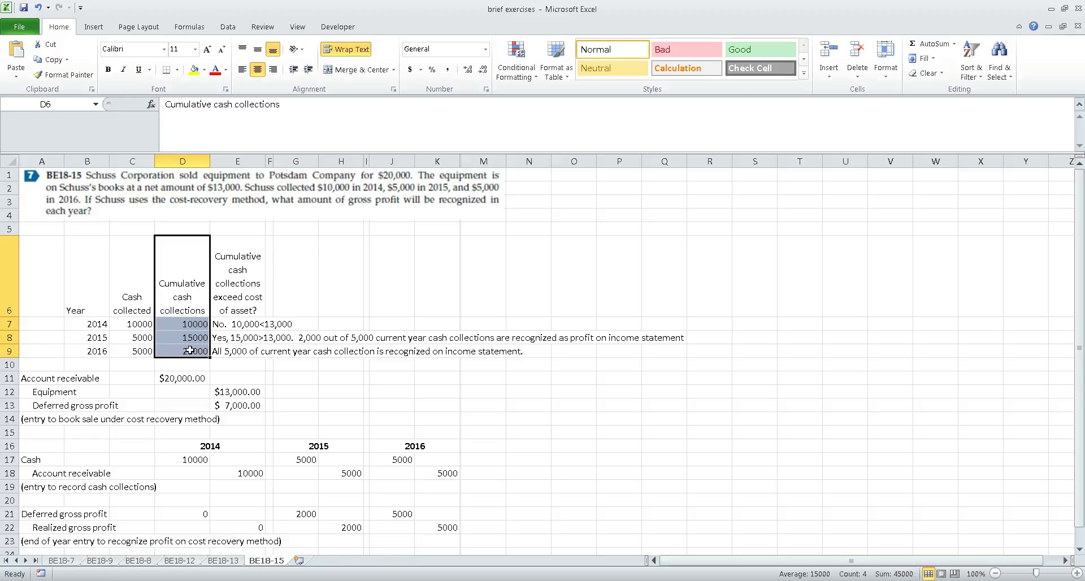
click(236, 285)
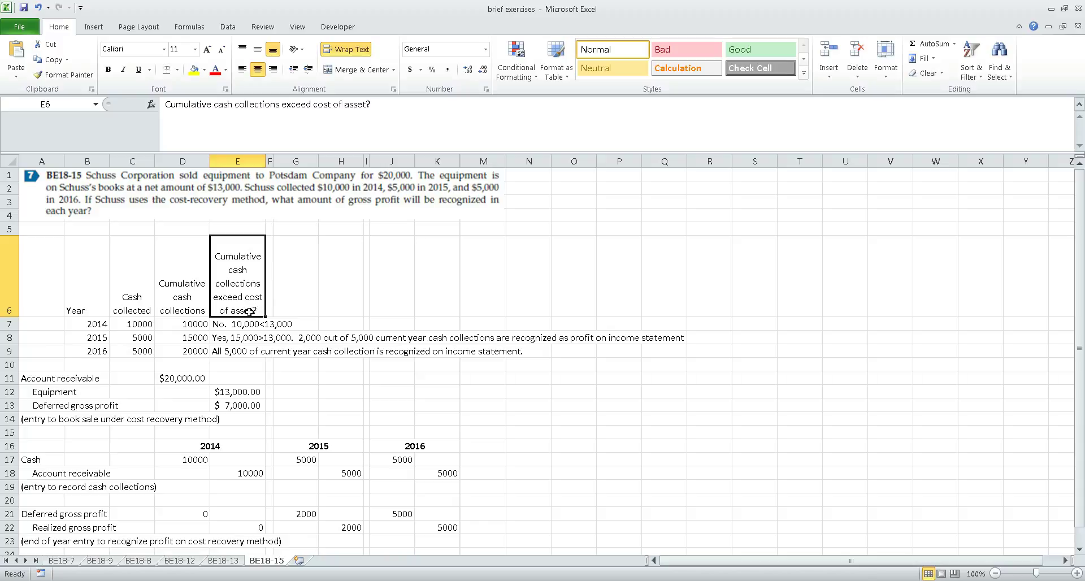
drag(104, 326, 313, 326)
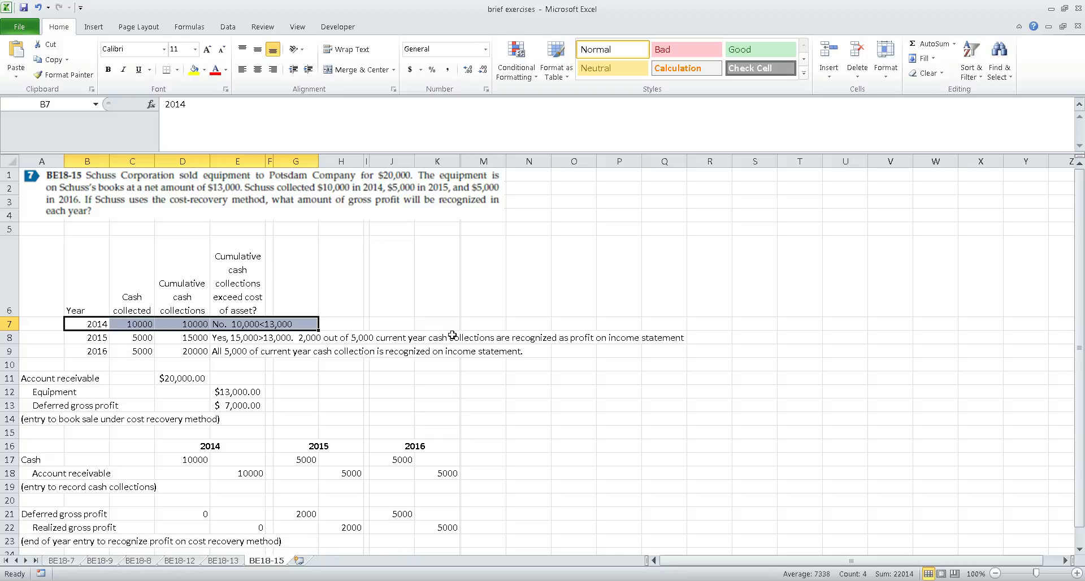
click(226, 273)
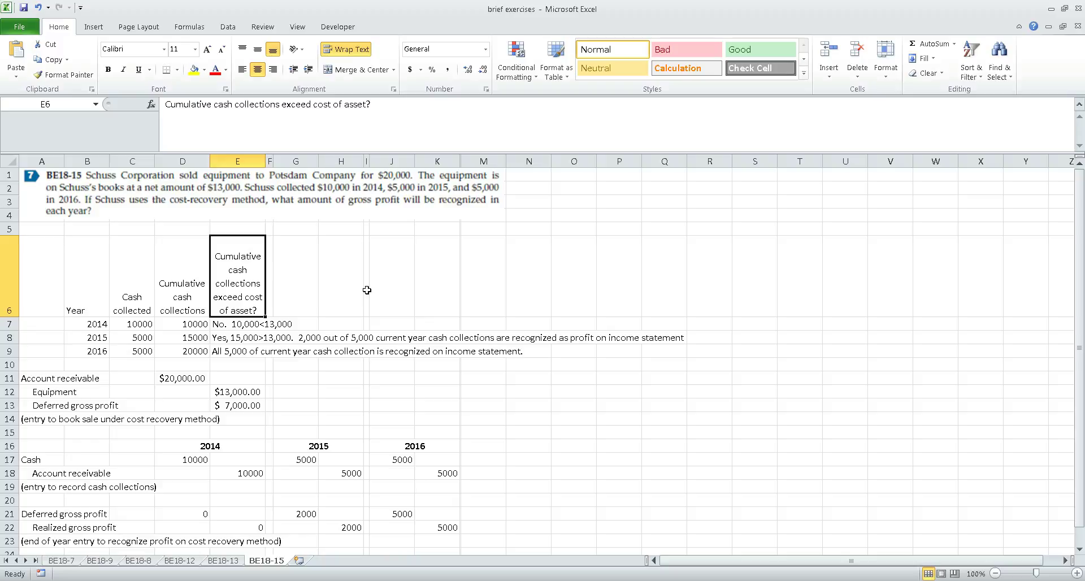
click(232, 325)
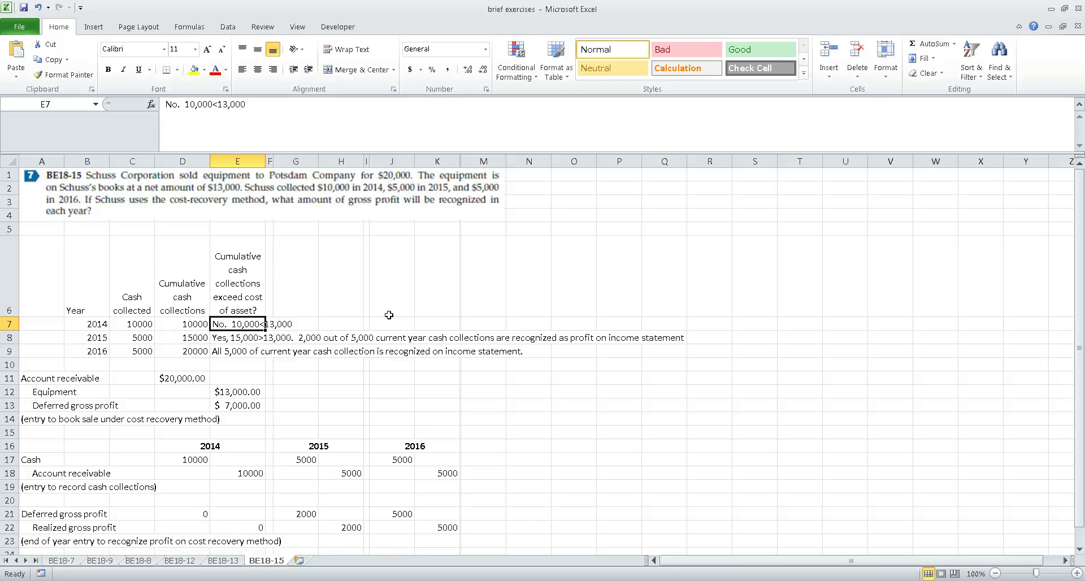
drag(97, 338, 225, 338)
drag(155, 341, 152, 340)
click(151, 340)
click(202, 341)
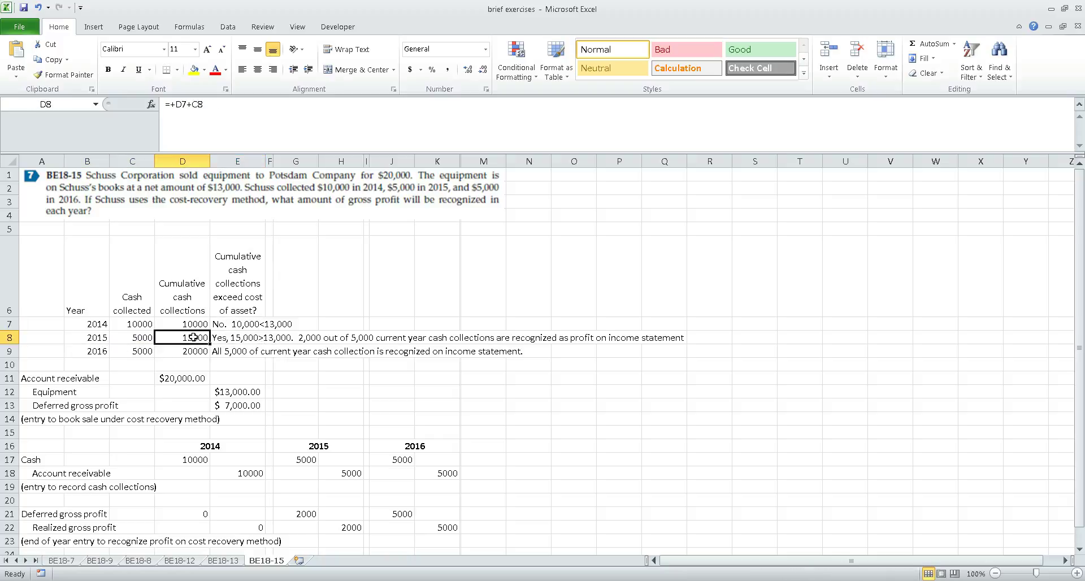
click(145, 327)
click(141, 337)
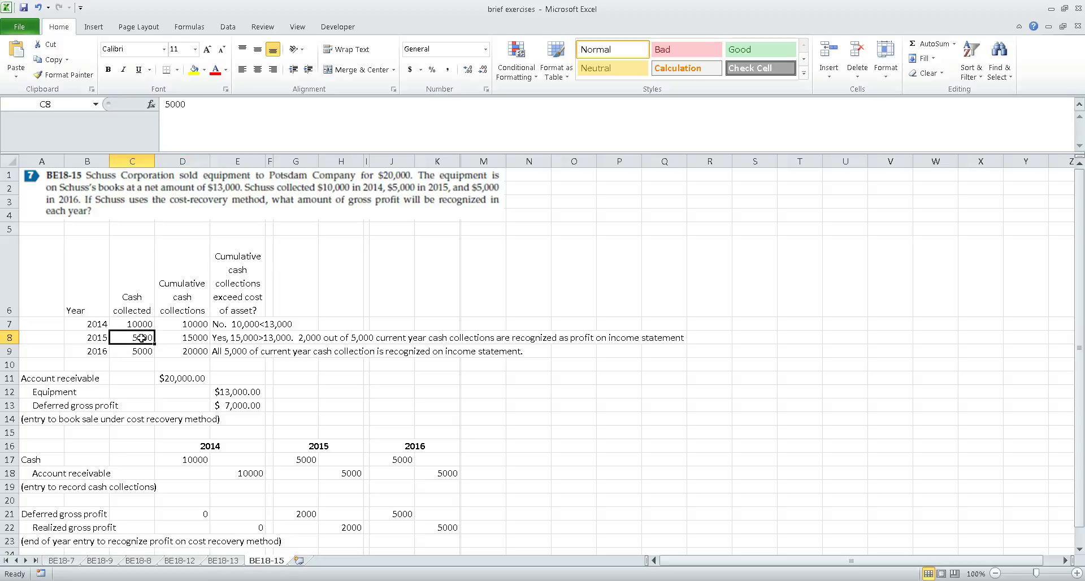
click(197, 339)
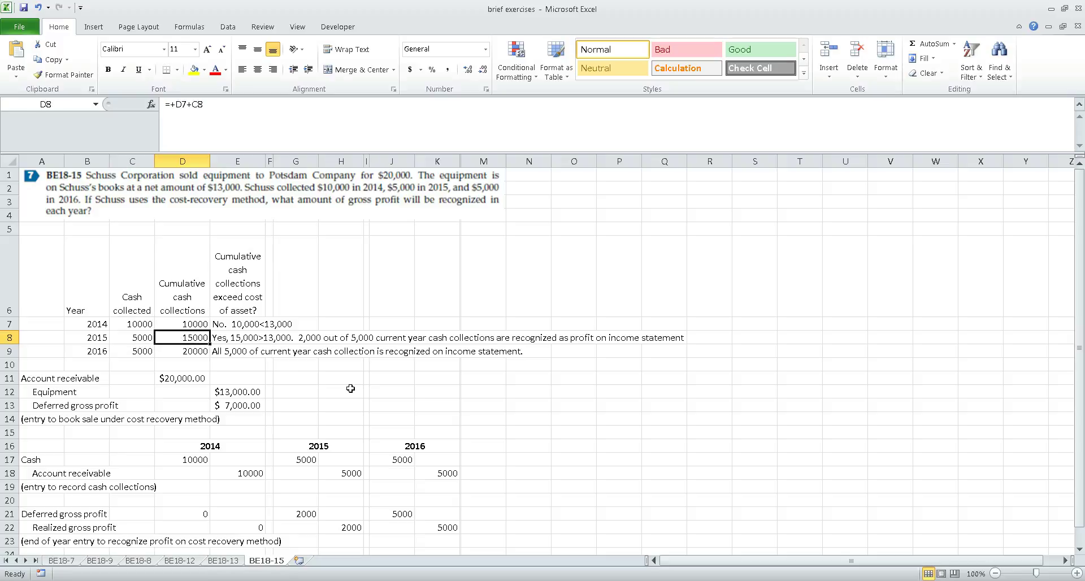
click(228, 339)
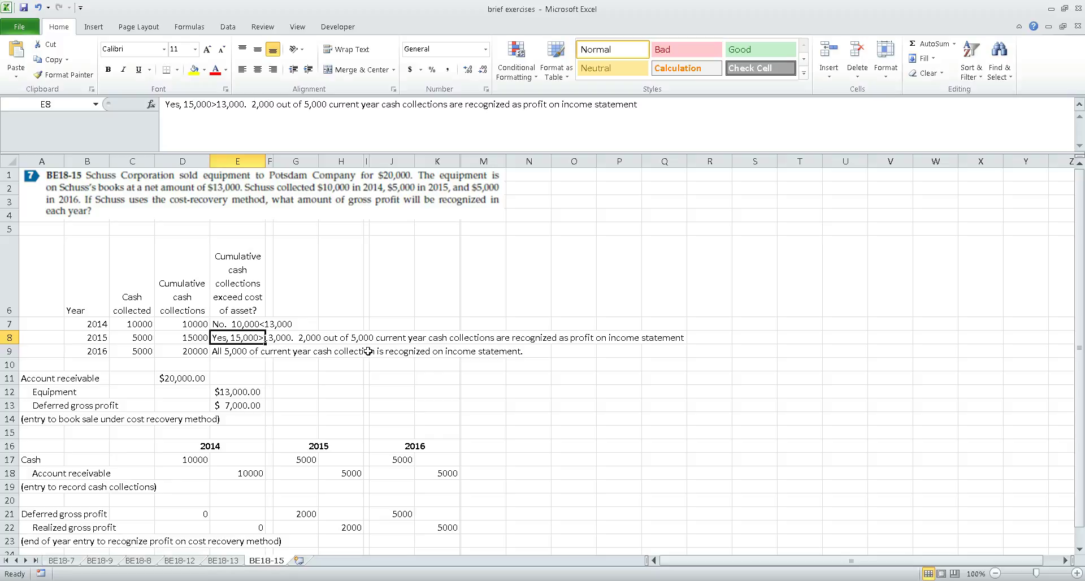
click(313, 339)
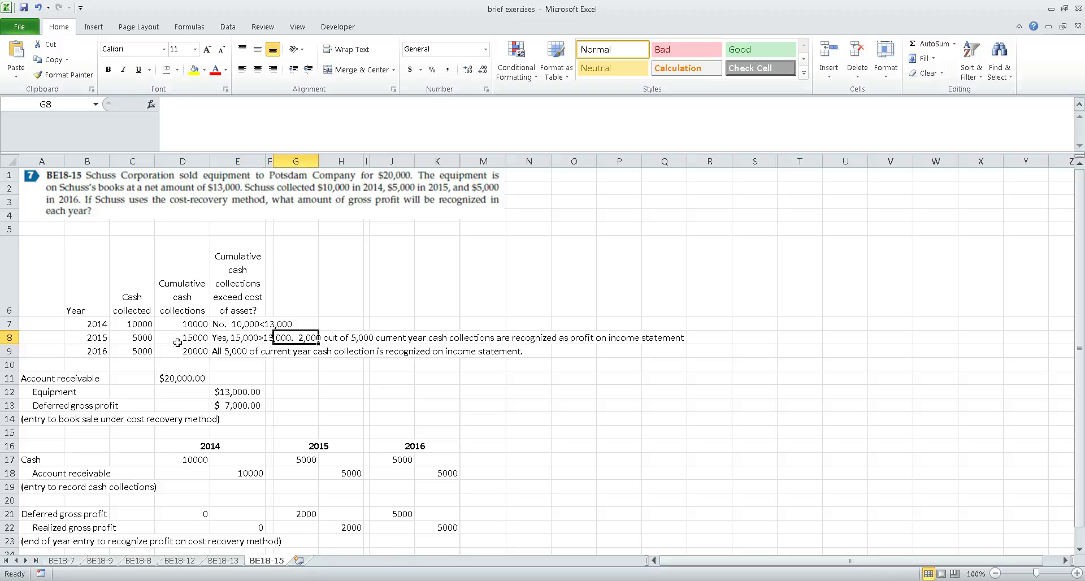
click(142, 341)
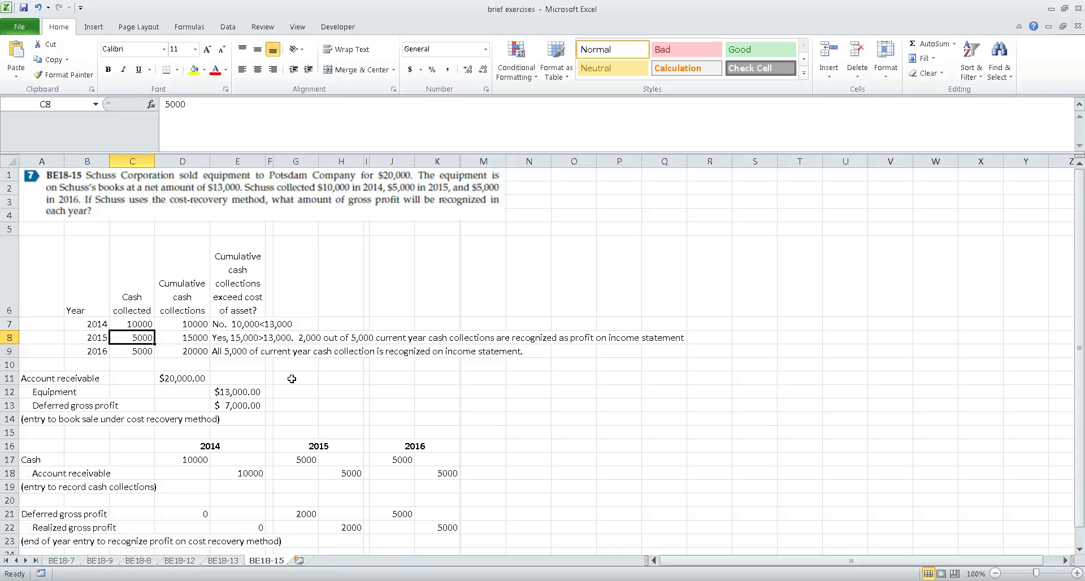
click(231, 339)
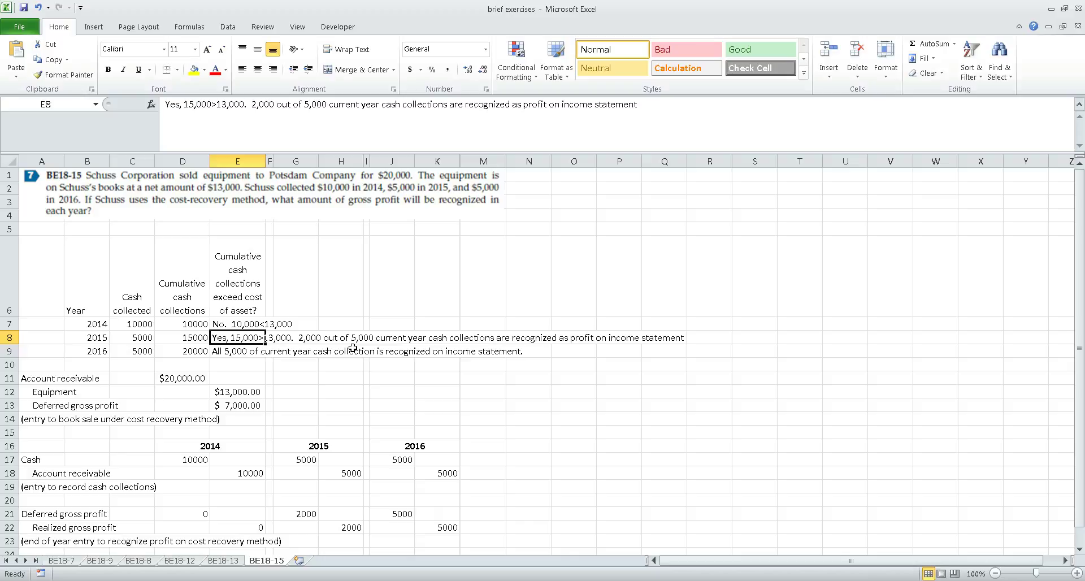
click(102, 351)
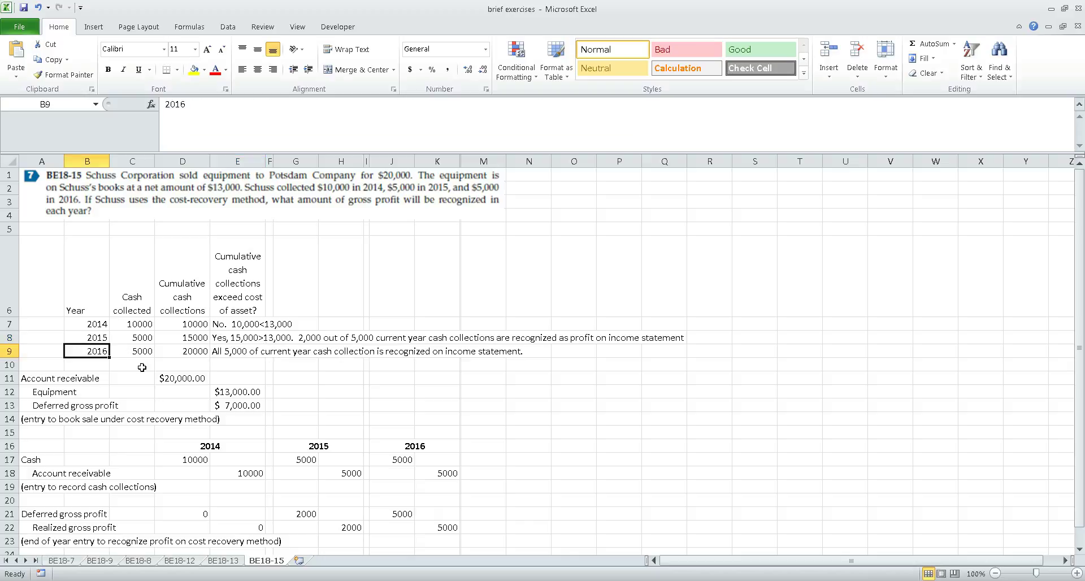
click(145, 354)
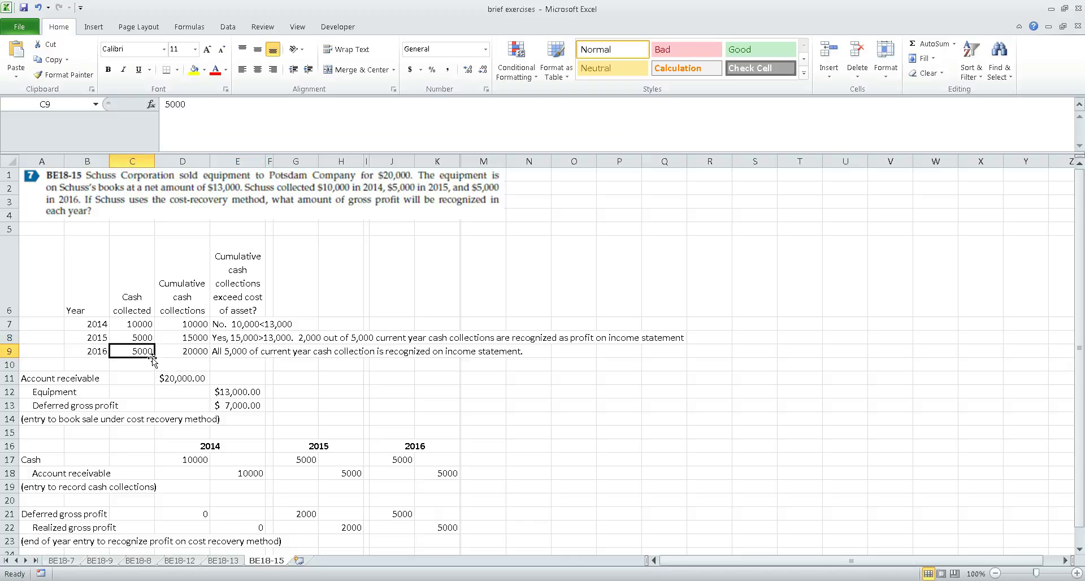
click(228, 354)
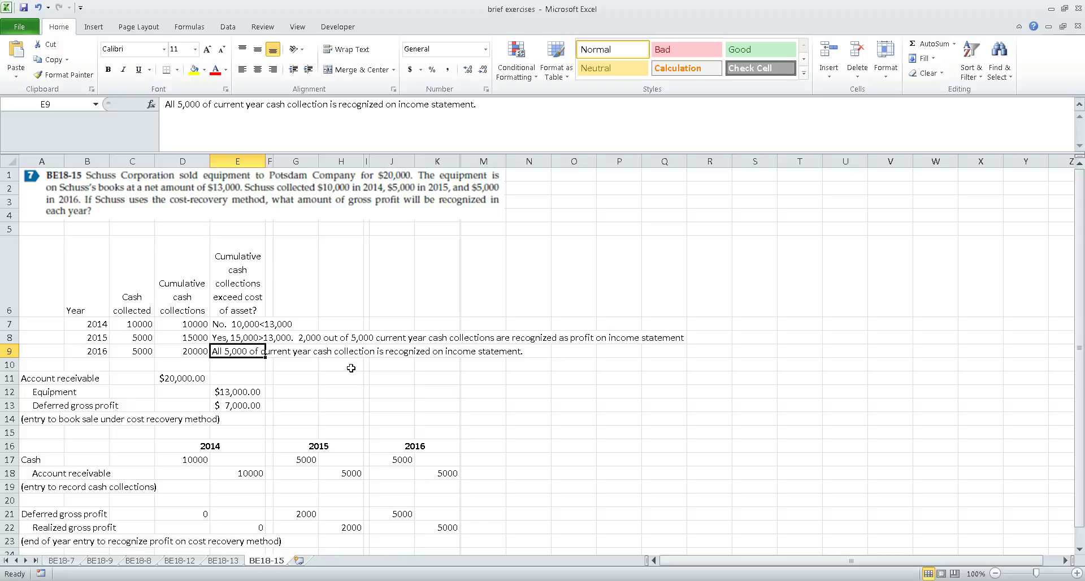
click(283, 369)
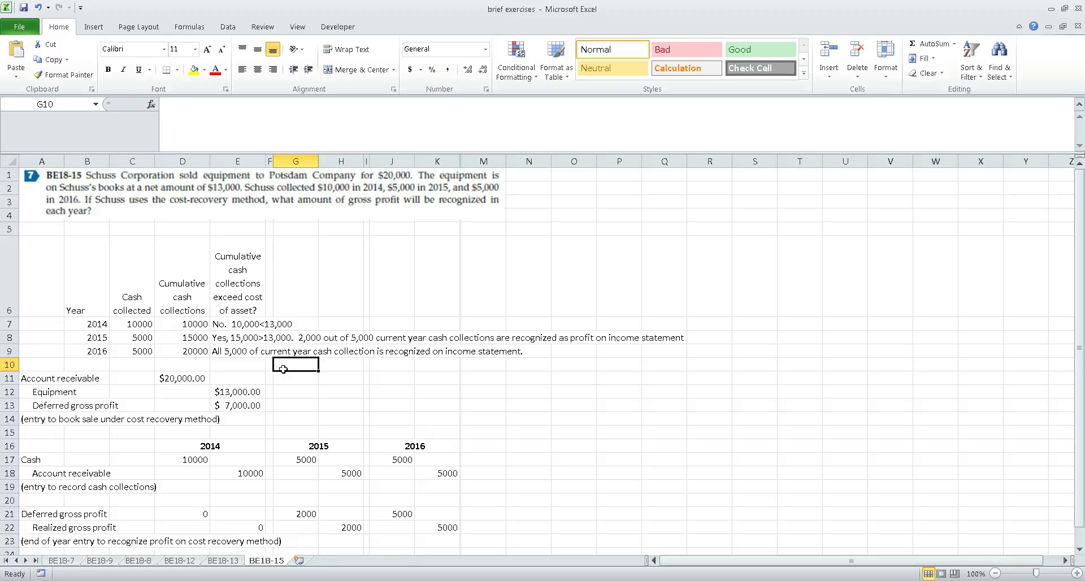
click(352, 375)
scroll(356, 371, down, 1)
scroll(356, 371, up, 1)
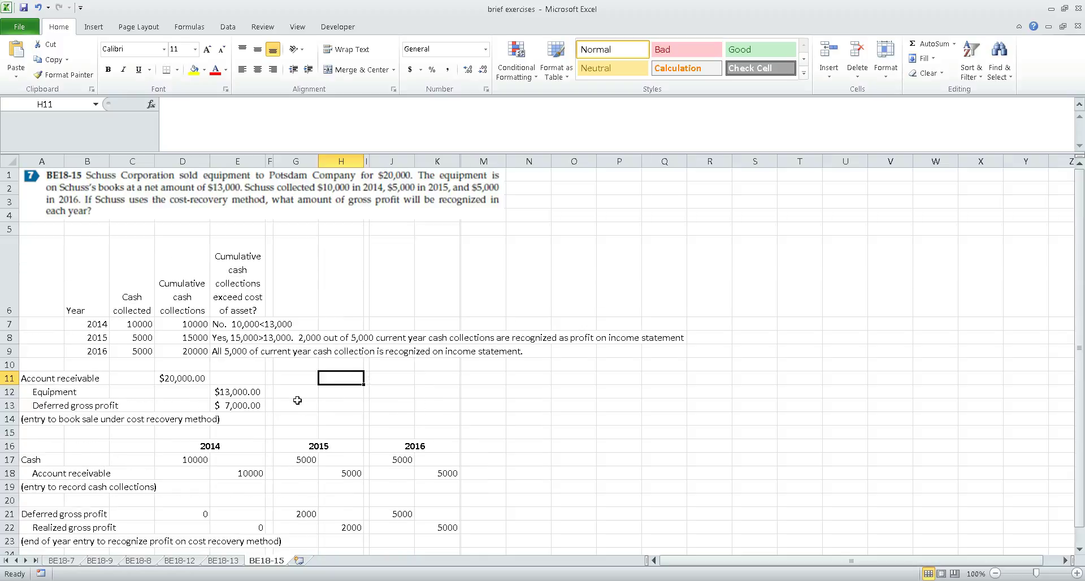